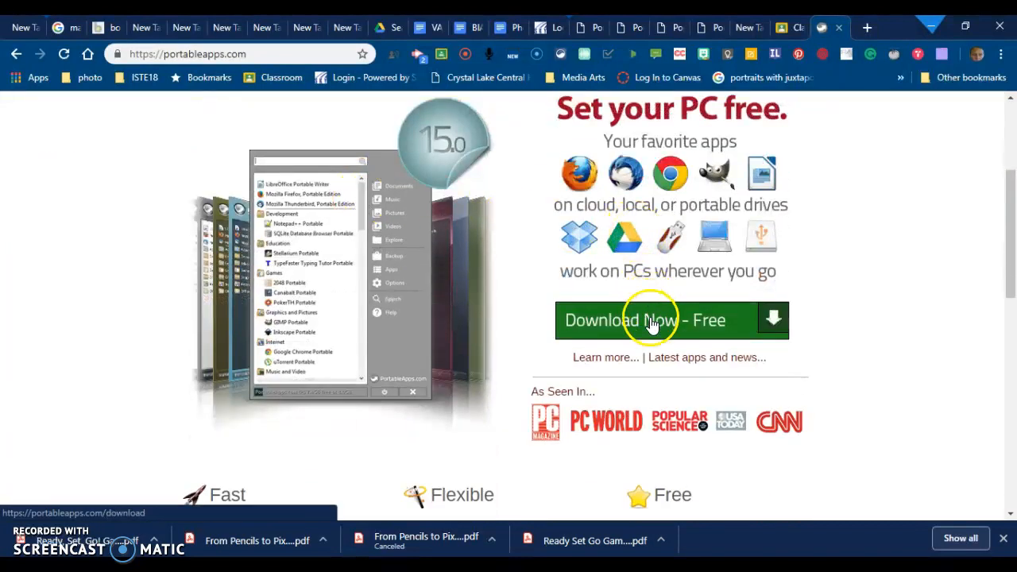
Step: Start downloading the PortableApps.com Platform installer from the site and skim the installation instructions
{"action": "left_click", "coordinate": [650, 322]}
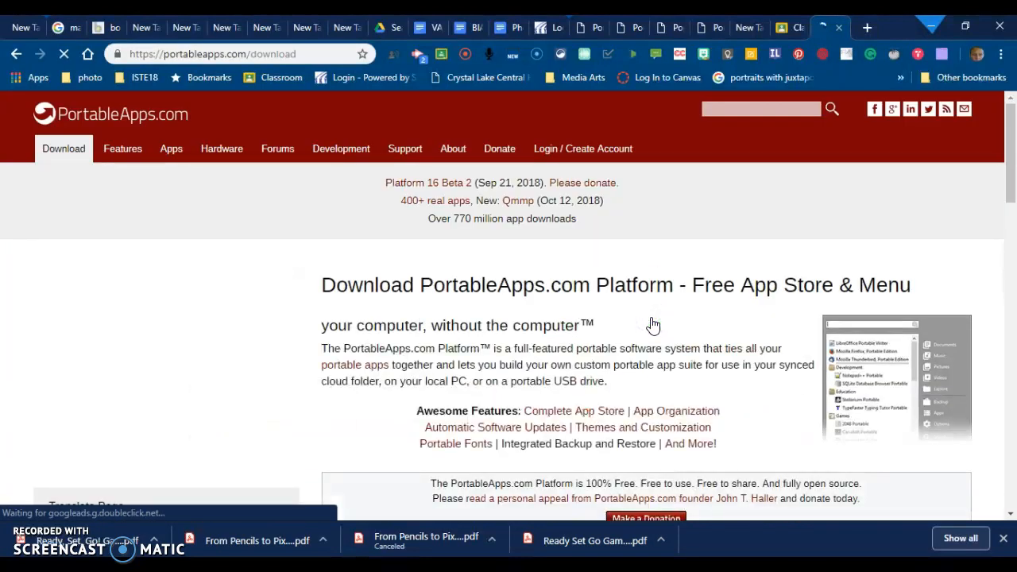
{"action": "scroll", "coordinate": [652, 325], "scroll_direction": "down", "scroll_amount": 3}
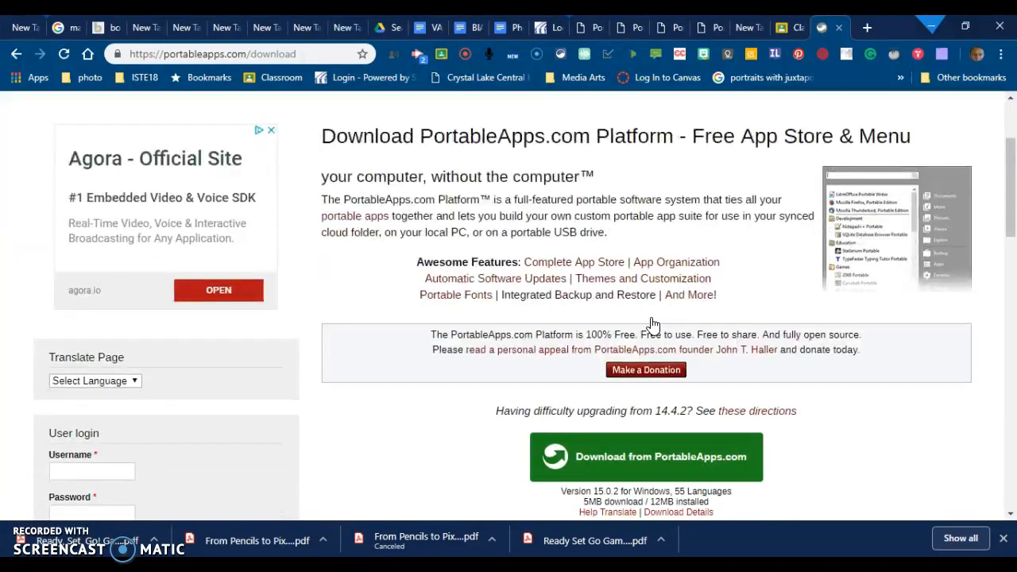
{"action": "left_click", "coordinate": [672, 384]}
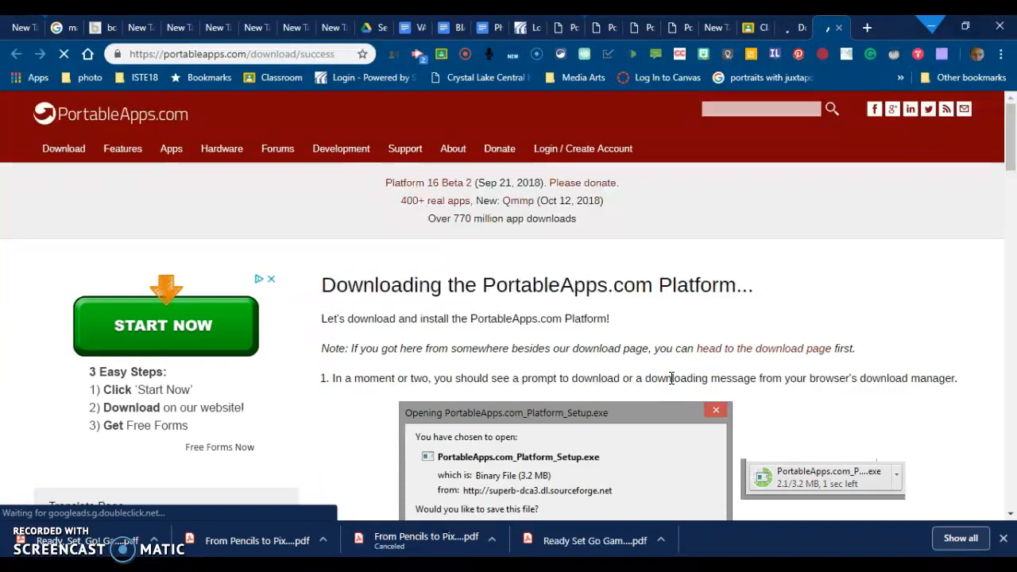
{"action": "scroll", "coordinate": [404, 338], "scroll_direction": "down", "scroll_amount": 3}
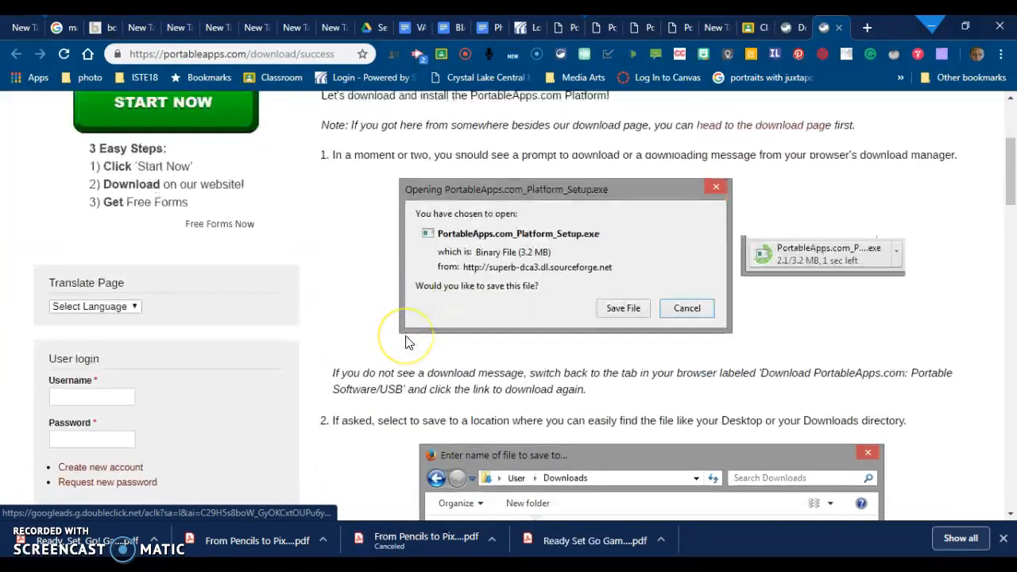
{"action": "scroll", "coordinate": [406, 342], "scroll_direction": "down", "scroll_amount": 10}
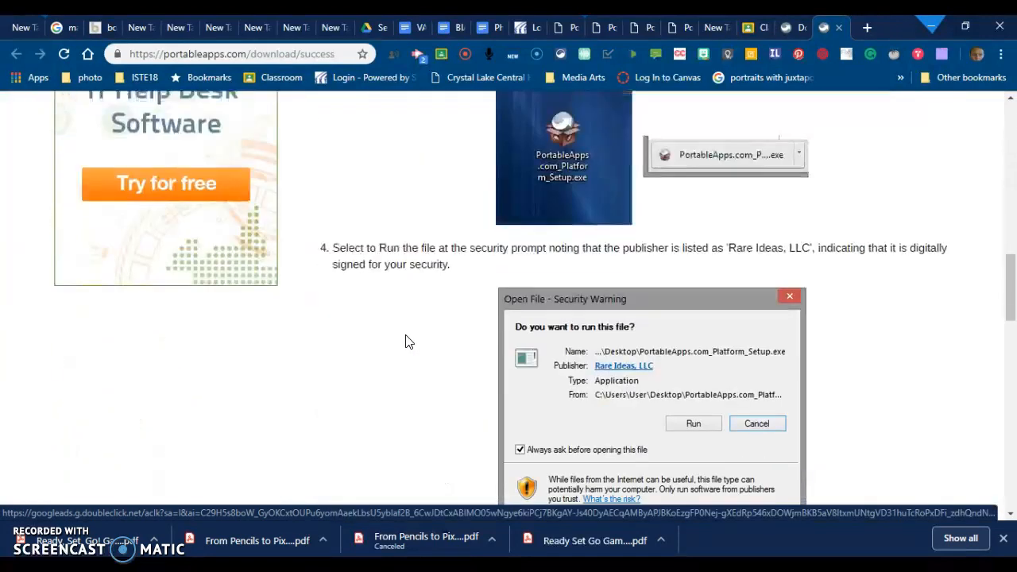
{"action": "scroll", "coordinate": [405, 341], "scroll_direction": "down", "scroll_amount": 10}
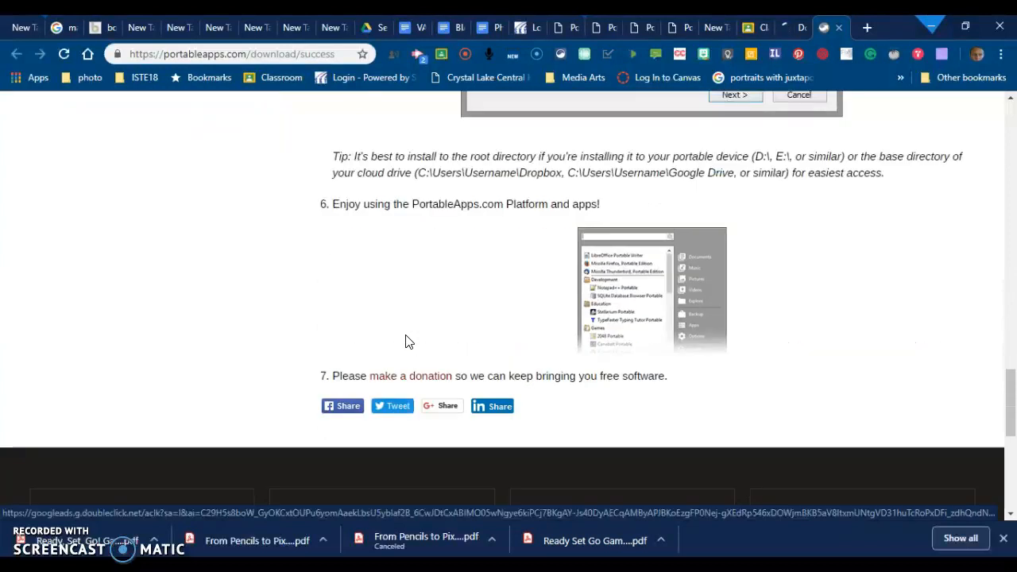
{"action": "scroll", "coordinate": [407, 342], "scroll_direction": "up", "scroll_amount": 8}
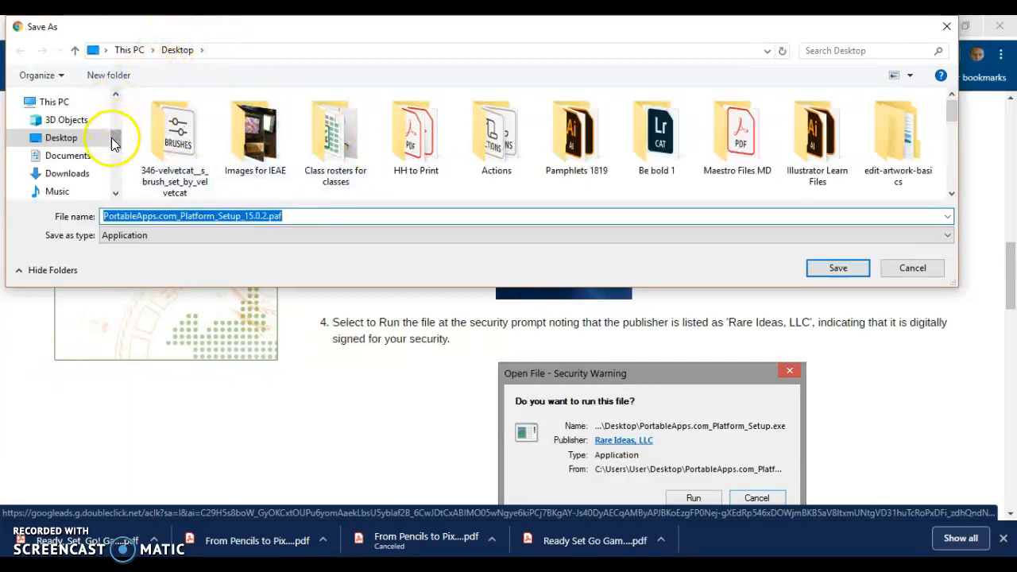
Step: Save the PortableApps.com_Platform_Setup_15.0.2.paf installer in My Drive on Google Drive File Stream (G:)
{"action": "left_click_drag", "start_coordinate": [112, 138], "coordinate": [115, 155]}
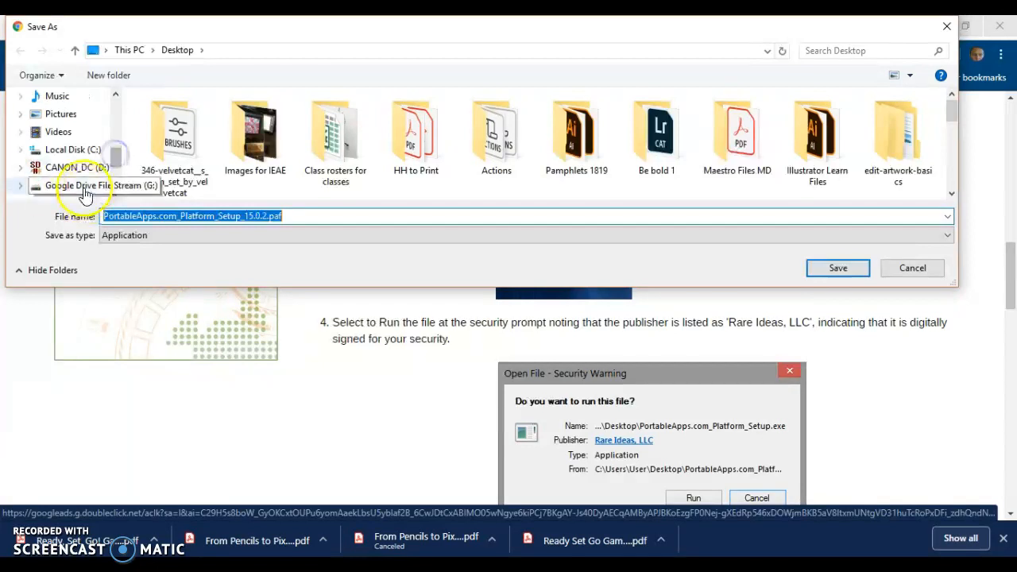
{"action": "left_click", "coordinate": [22, 185]}
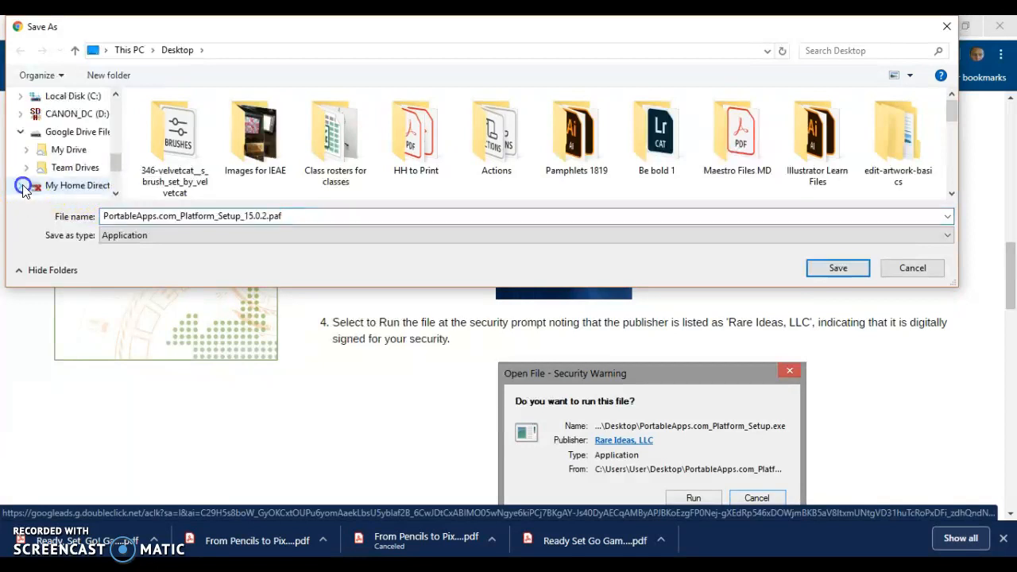
{"action": "left_click", "coordinate": [27, 151]}
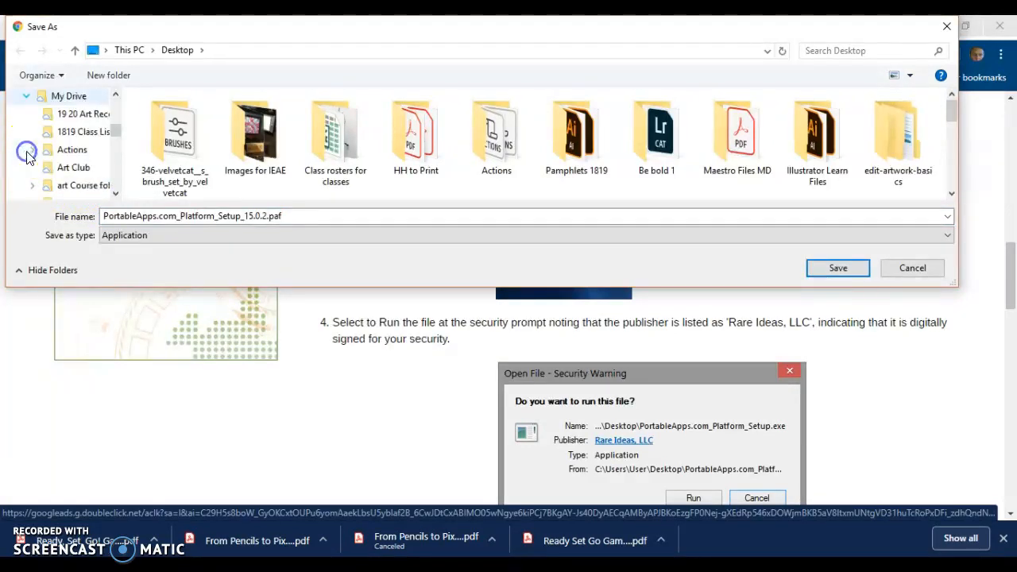
{"action": "left_click", "coordinate": [49, 96]}
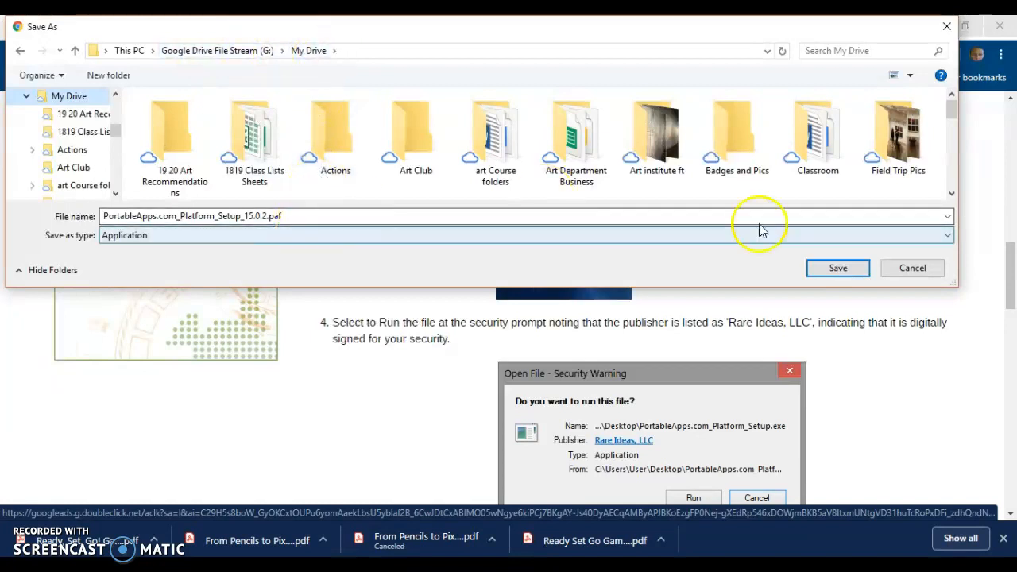
{"action": "left_click", "coordinate": [859, 270]}
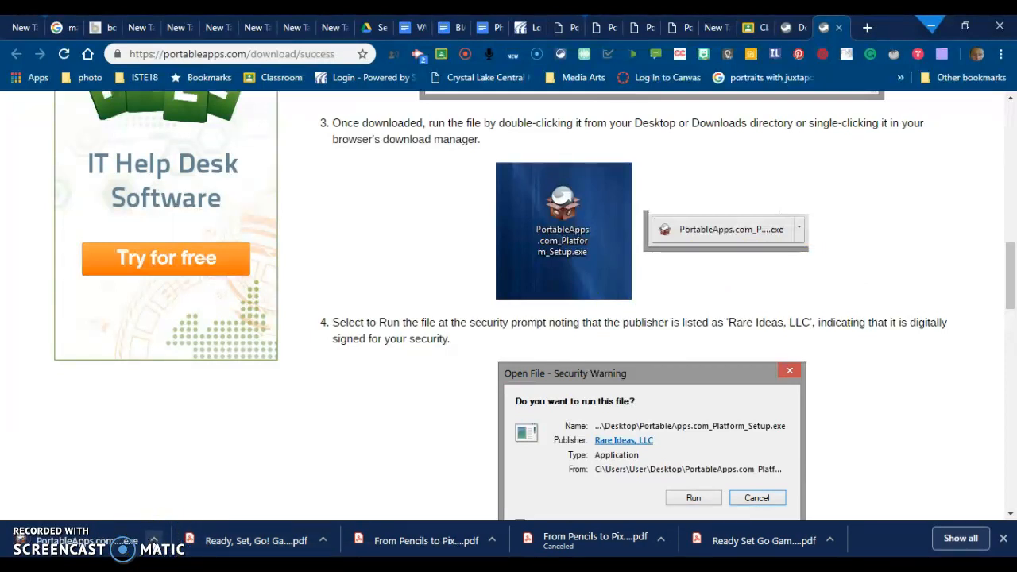
Step: Show the downloaded PortableApps.com installer in its folder and launch it from there
{"action": "left_click", "coordinate": [154, 541]}
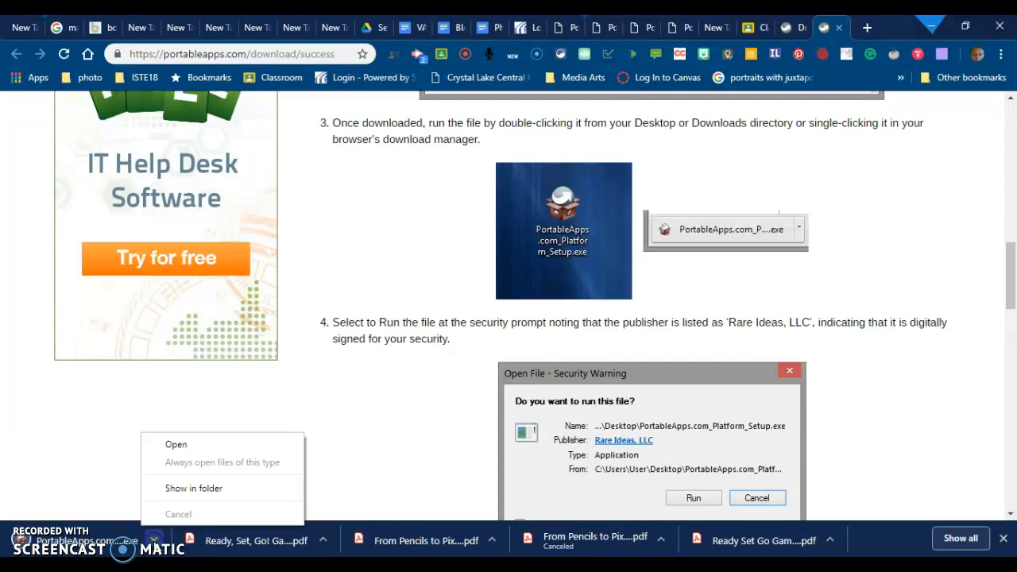
{"action": "left_click", "coordinate": [187, 488]}
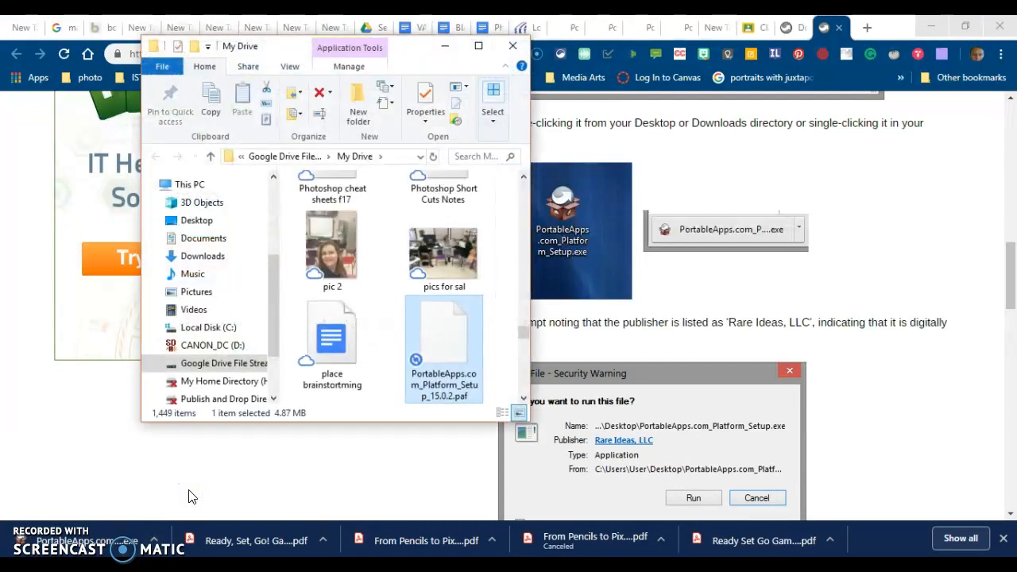
{"action": "left_click", "coordinate": [423, 362]}
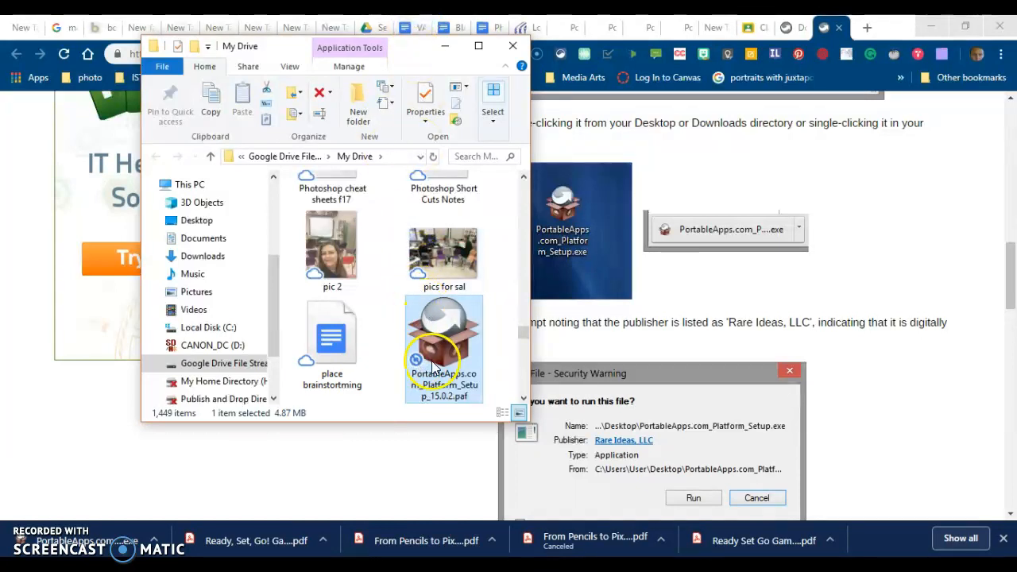
{"action": "double_click", "coordinate": [442, 355]}
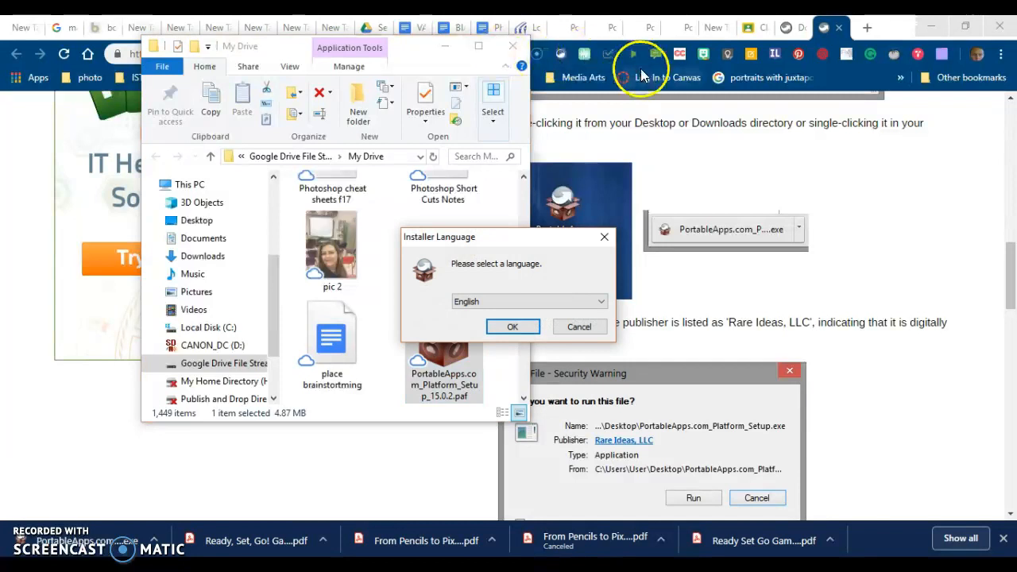
Step: Start the setup wizard with English as the installer language and accept the license agreement
{"action": "left_click", "coordinate": [512, 328]}
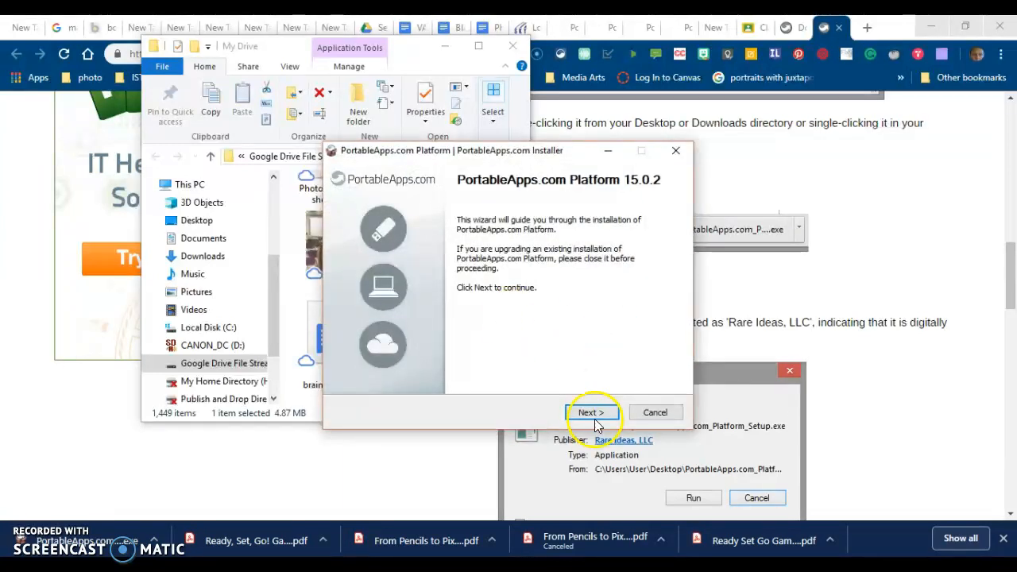
{"action": "left_click", "coordinate": [592, 414]}
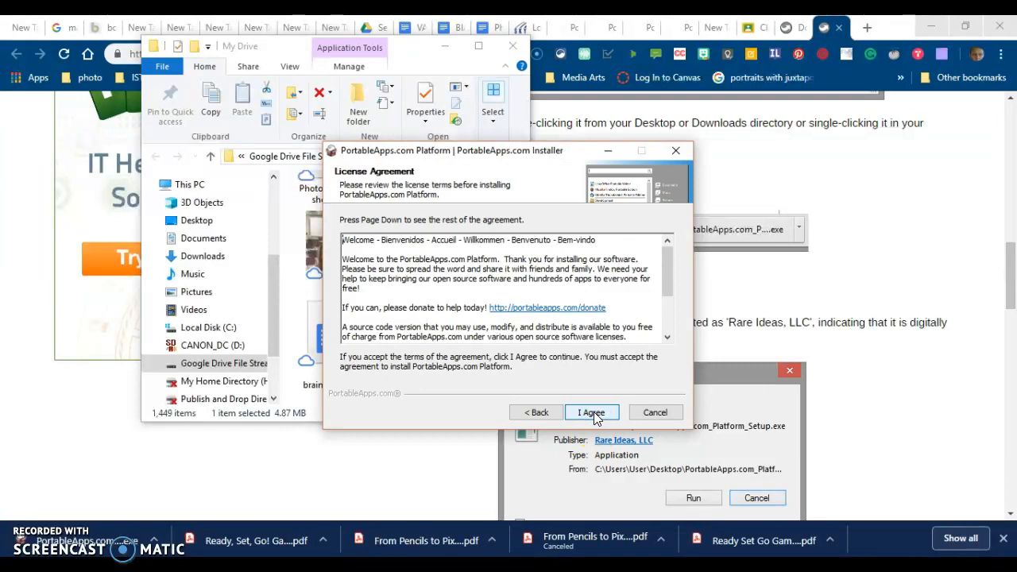
{"action": "left_click", "coordinate": [593, 411]}
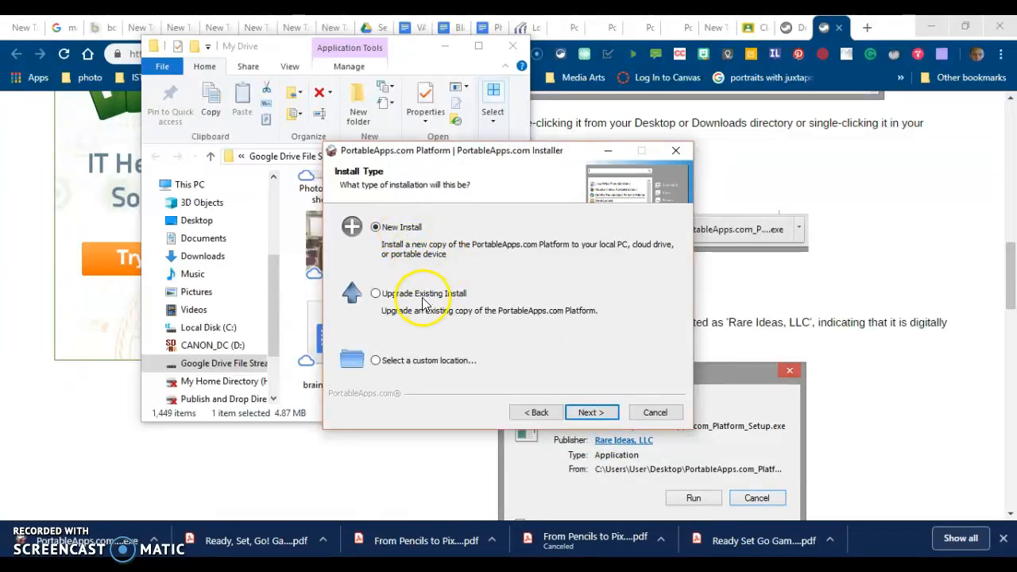
Step: Install the PortableApps.com Platform to a custom location, using G:\My Drive as the destination folder
{"action": "left_click", "coordinate": [376, 361]}
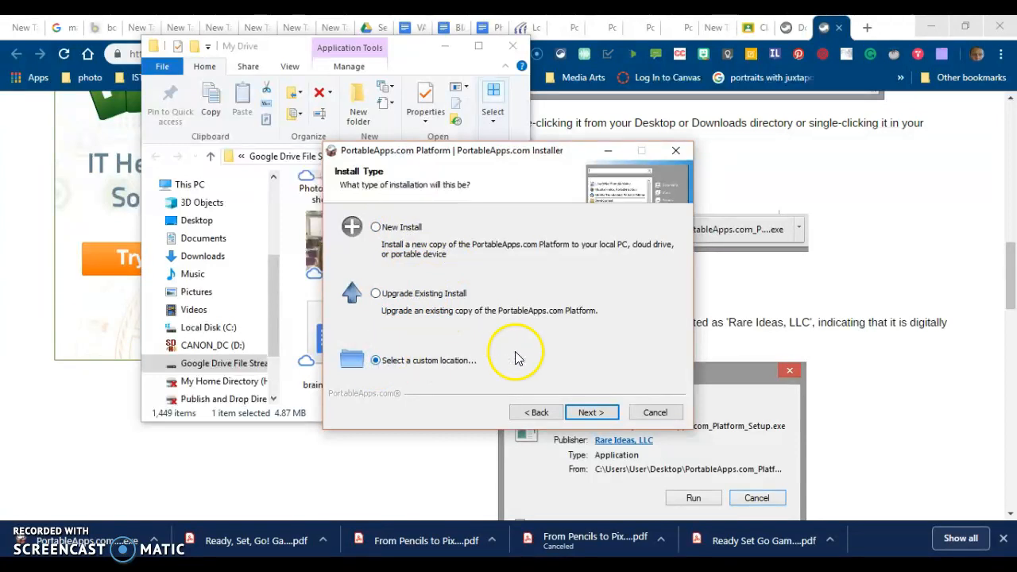
{"action": "left_click", "coordinate": [592, 415]}
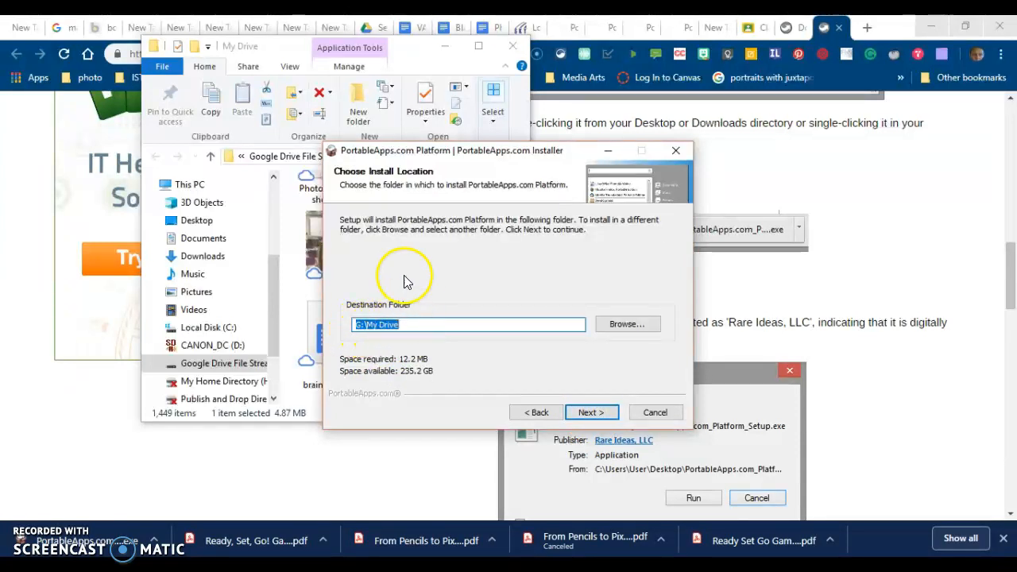
{"action": "left_click", "coordinate": [592, 413]}
{"action": "left_click", "coordinate": [592, 413]}
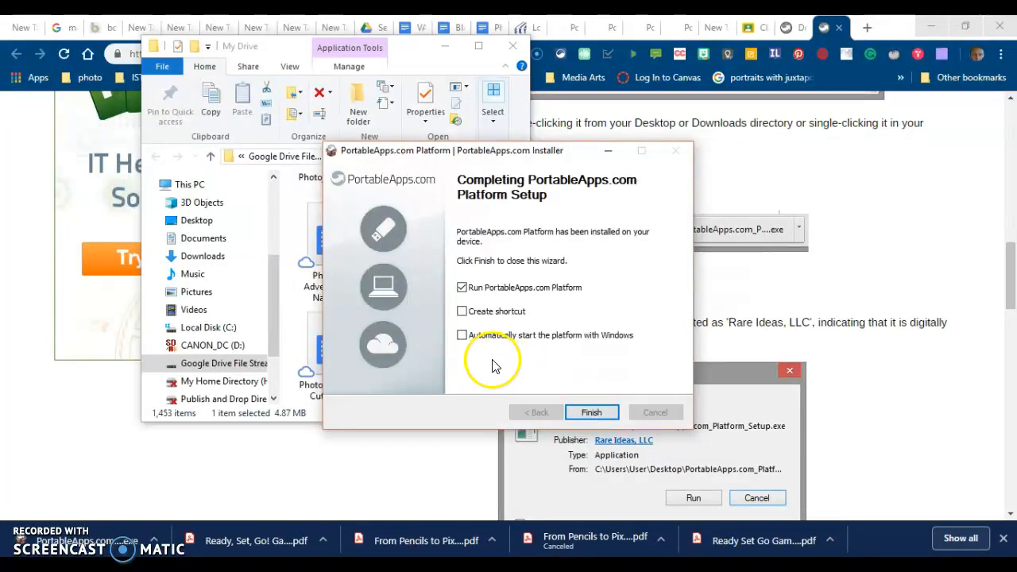
Step: Finish the setup with the platform running and automatic start with Windows enabled, dismissing the notifications and the What's New window
{"action": "left_click", "coordinate": [461, 334]}
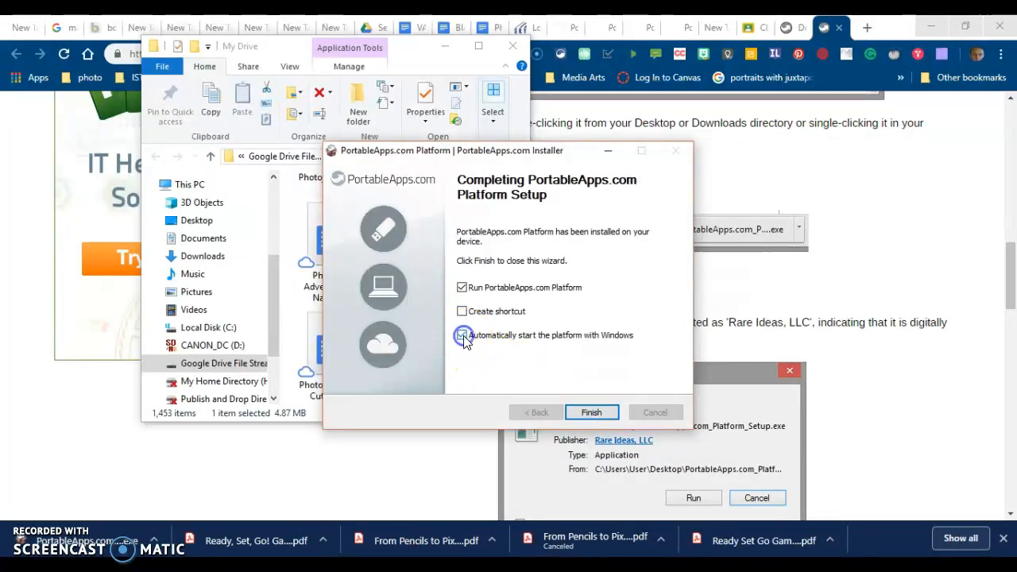
{"action": "left_click", "coordinate": [588, 412]}
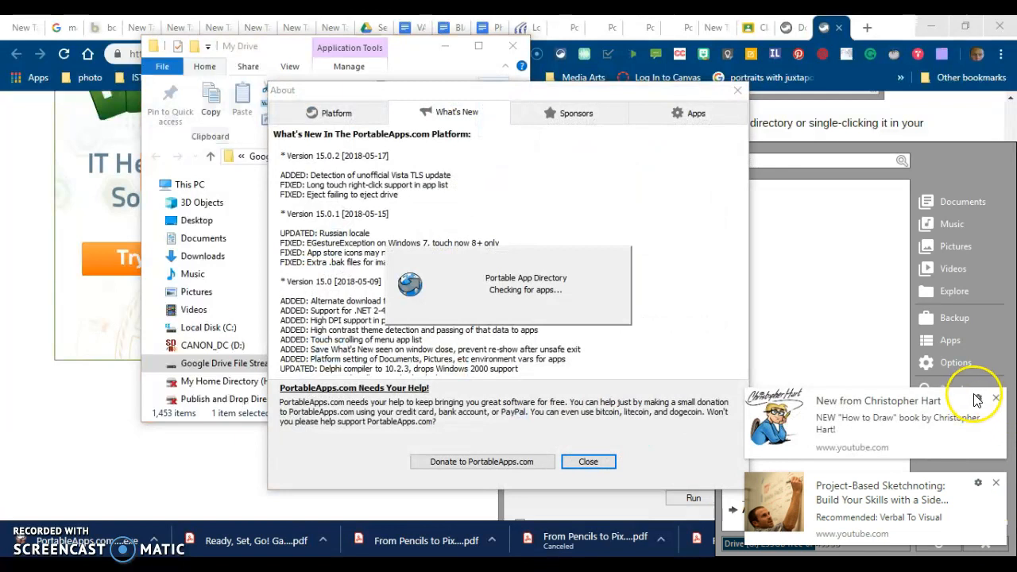
{"action": "left_click", "coordinate": [996, 397]}
{"action": "left_click", "coordinate": [995, 482]}
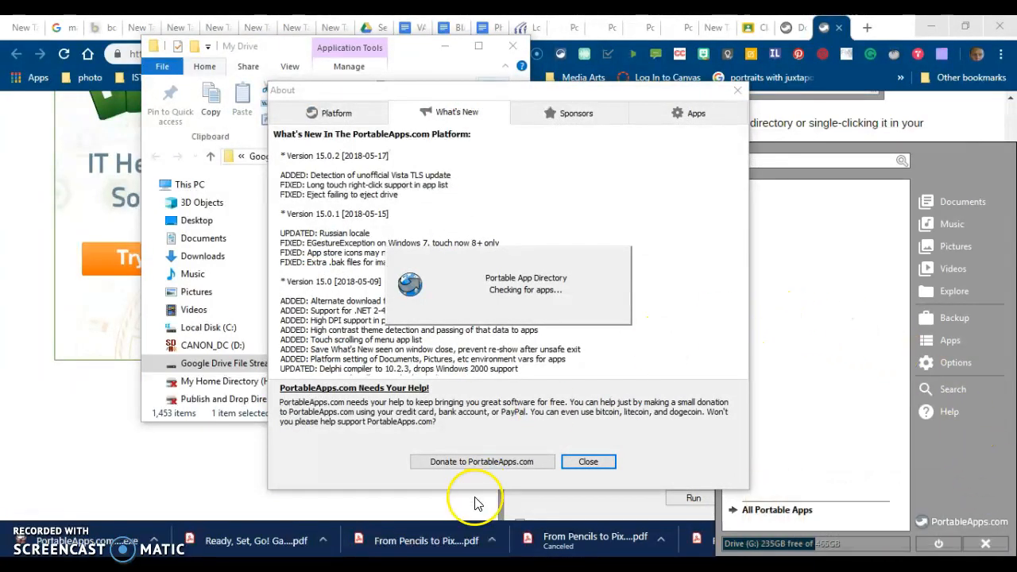
{"action": "left_click", "coordinate": [589, 461]}
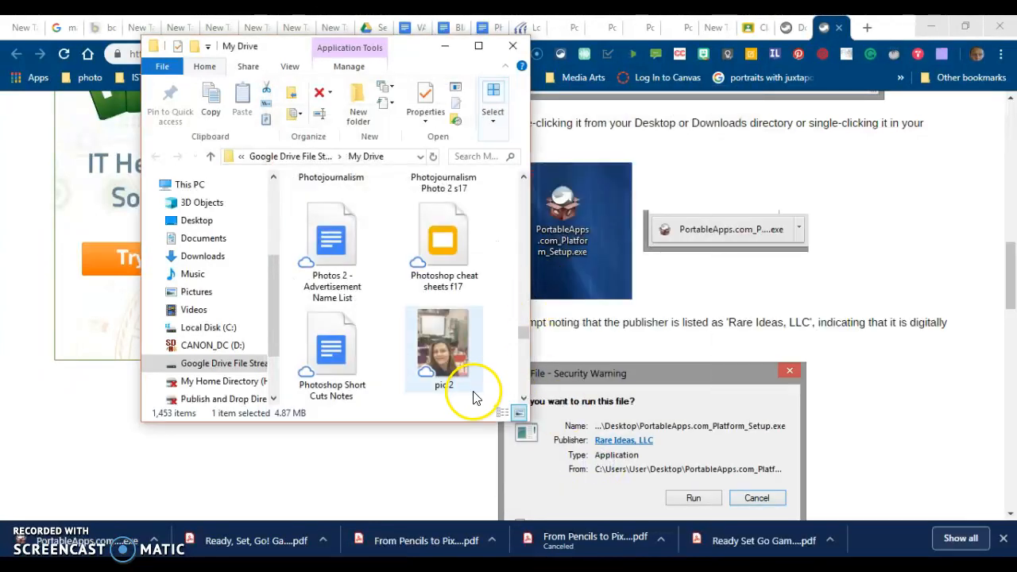
Step: Maximize the My Drive window and dismiss the Portable App Directory without selecting any apps
{"action": "left_click", "coordinate": [477, 49]}
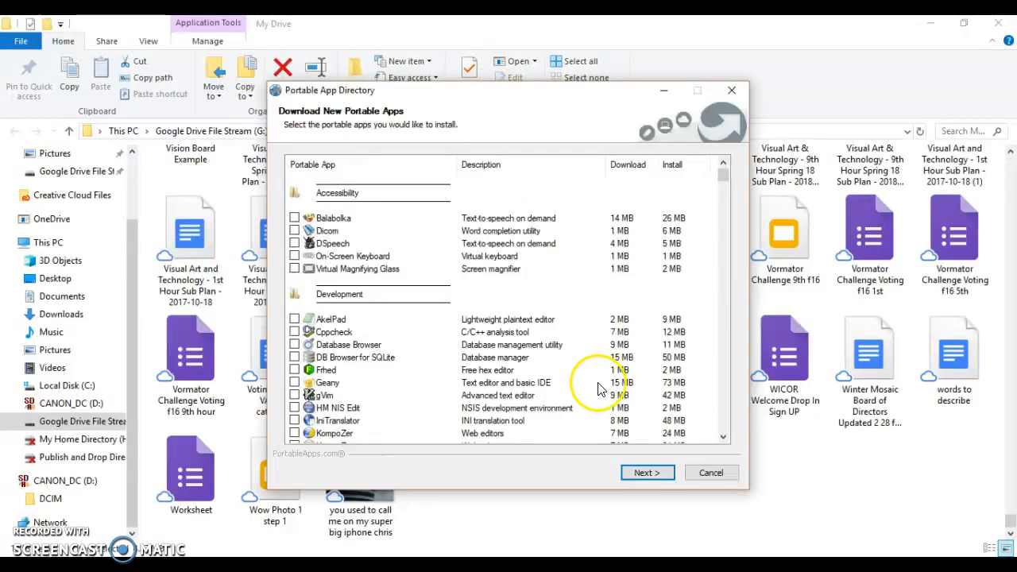
{"action": "left_click", "coordinate": [653, 473]}
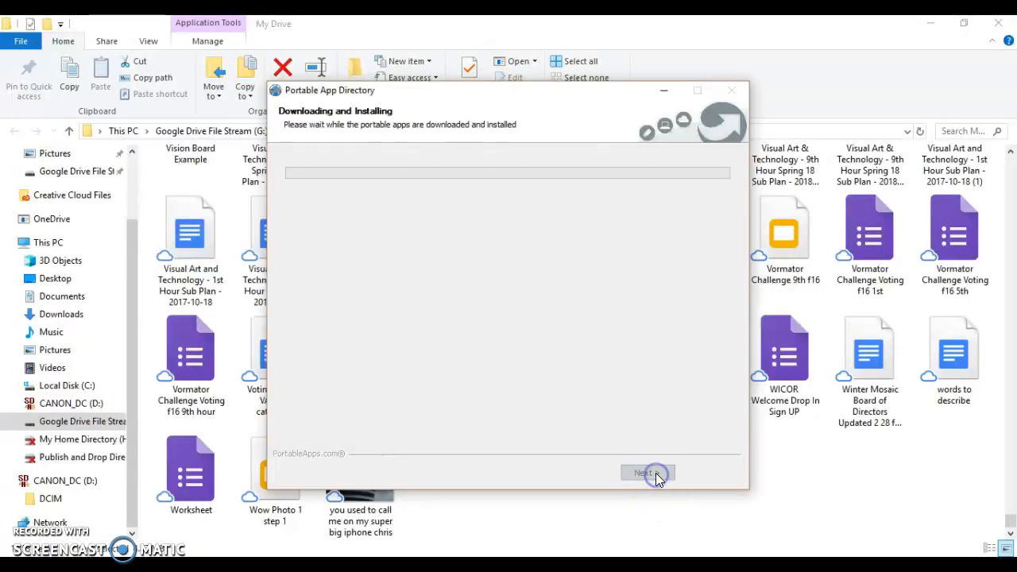
{"action": "left_click", "coordinate": [730, 90]}
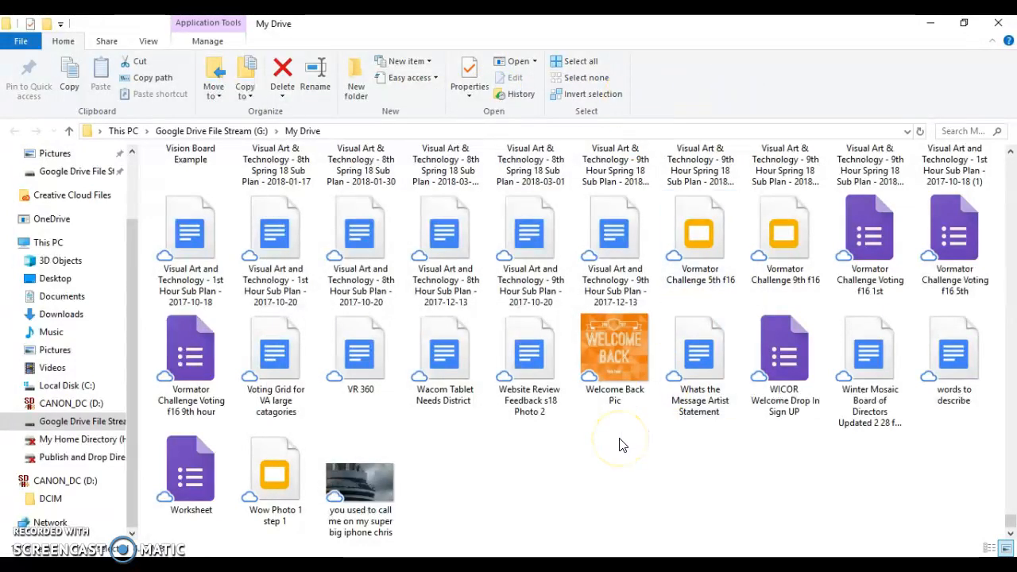
Step: Find the PortableApps folder in My Drive and open its PortableApps.com > Data subfolder
{"action": "scroll", "coordinate": [622, 445], "scroll_direction": "up", "scroll_amount": 2}
{"action": "scroll", "coordinate": [622, 445], "scroll_direction": "up", "scroll_amount": 8}
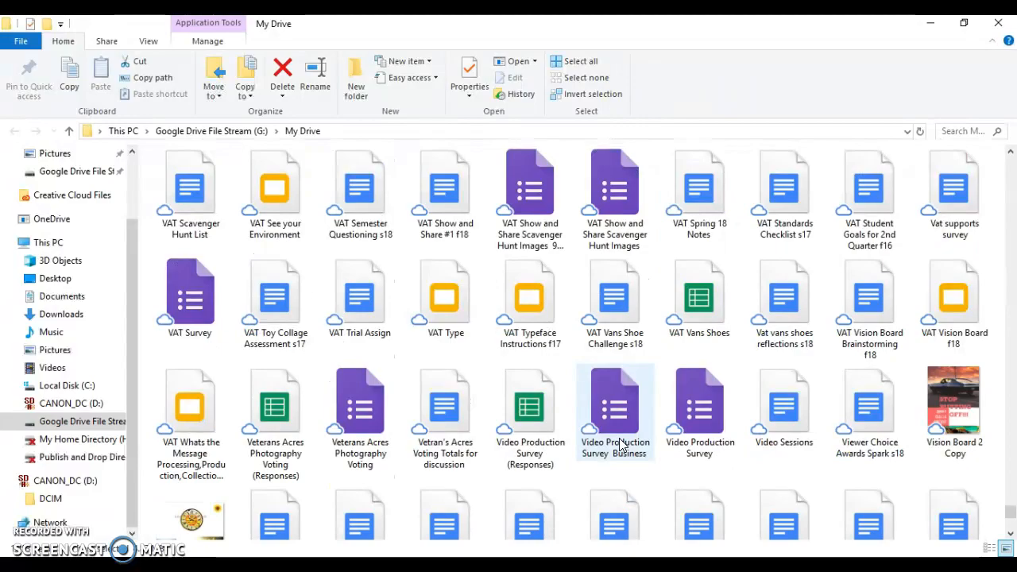
{"action": "left_click_drag", "start_coordinate": [1009, 502], "coordinate": [1005, 163]}
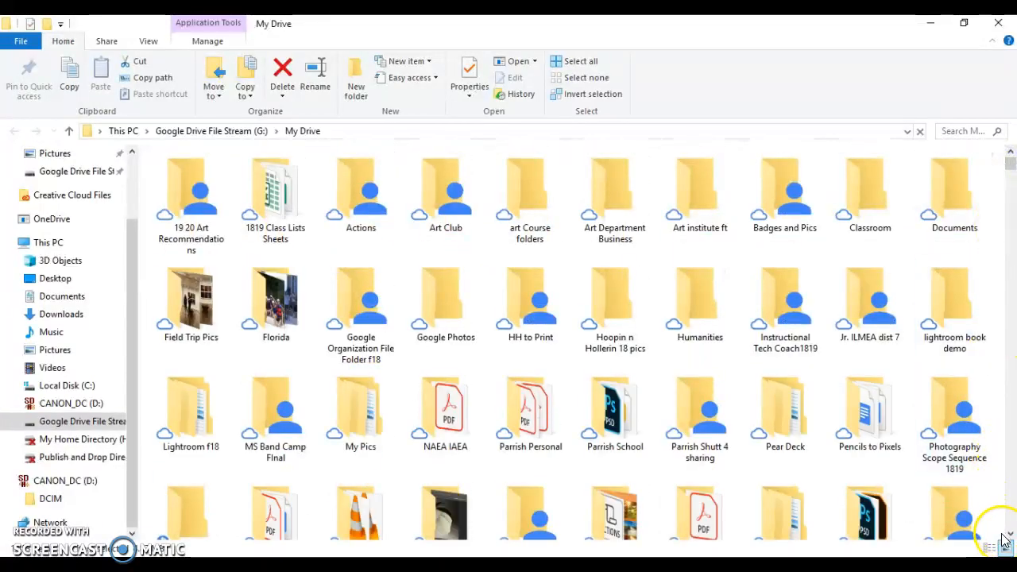
{"action": "scroll", "coordinate": [989, 520], "scroll_direction": "down", "scroll_amount": 1}
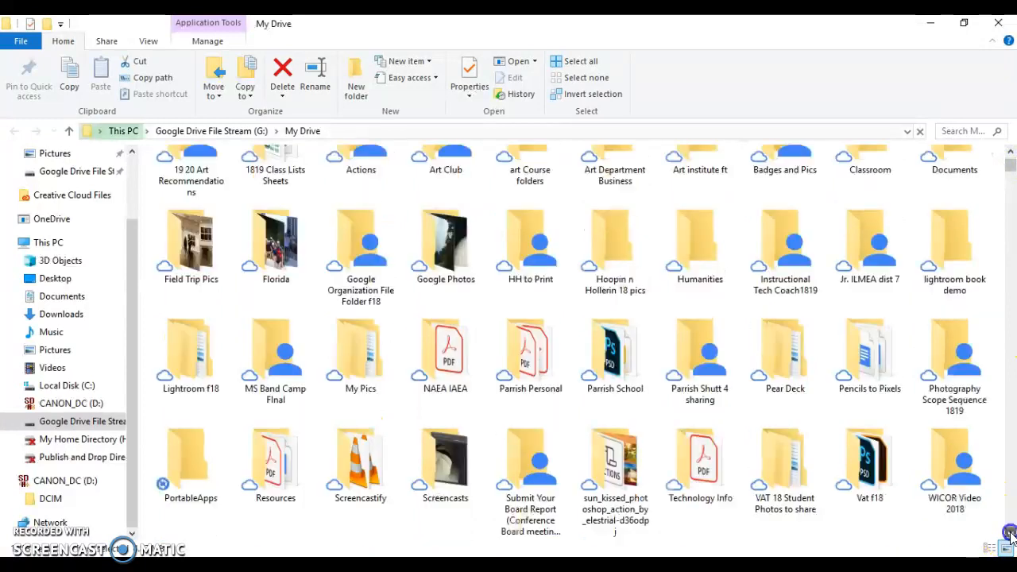
{"action": "double_click", "coordinate": [176, 471]}
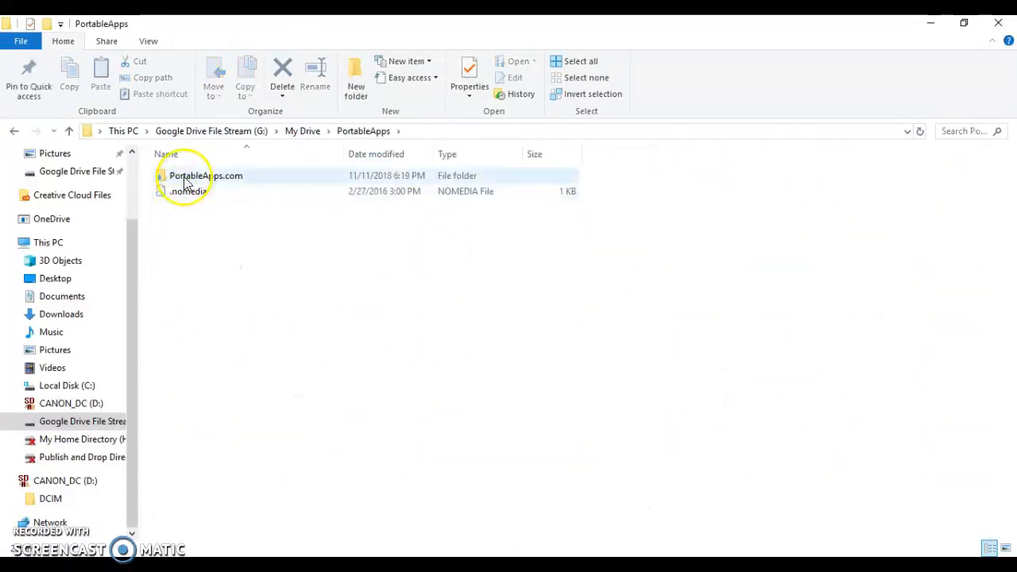
{"action": "double_click", "coordinate": [184, 182]}
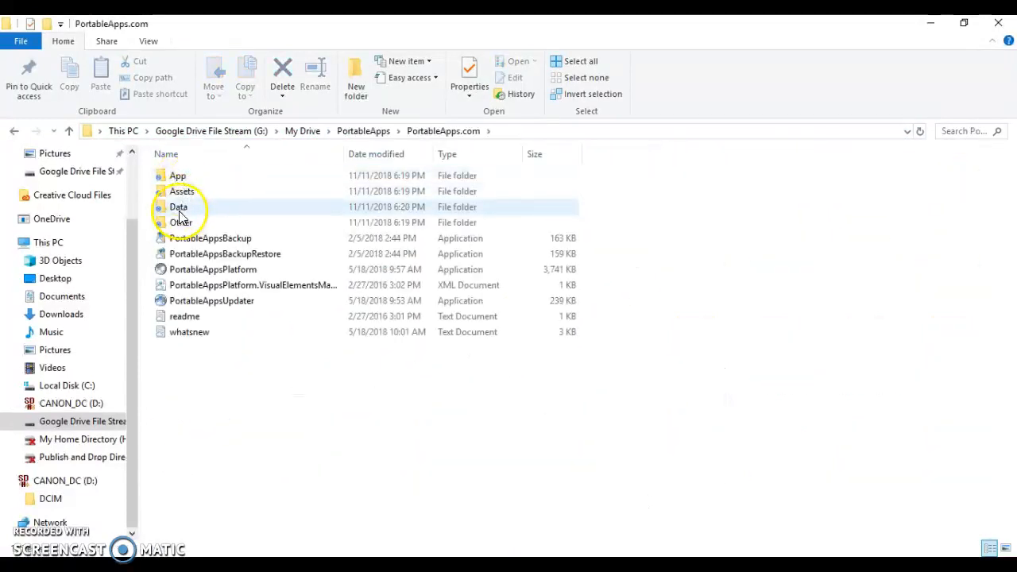
{"action": "double_click", "coordinate": [178, 208]}
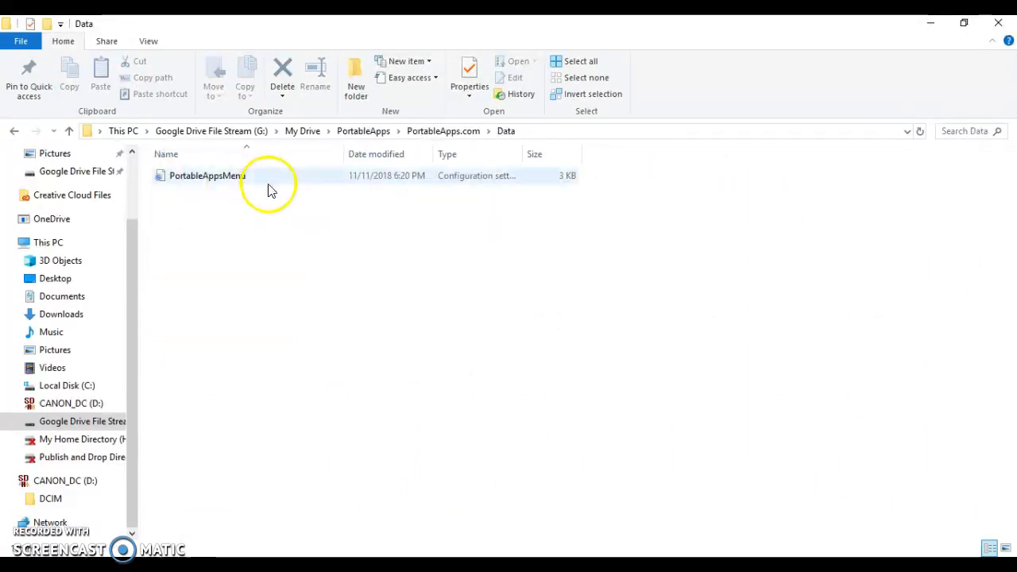
Step: Create a new folder named Fonts inside the Data folder
{"action": "right_click", "coordinate": [194, 220]}
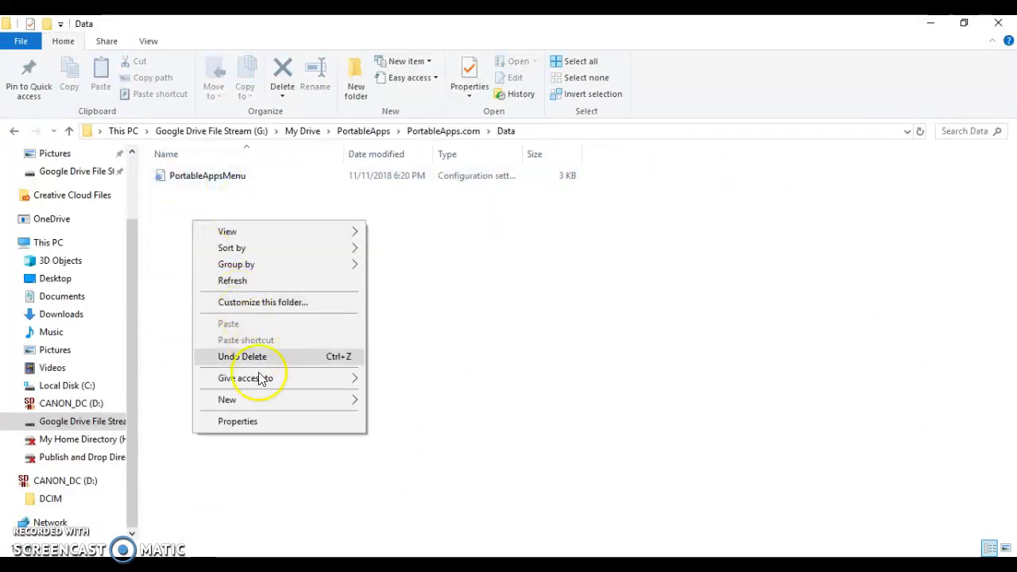
{"action": "mouse_move", "coordinate": [261, 402]}
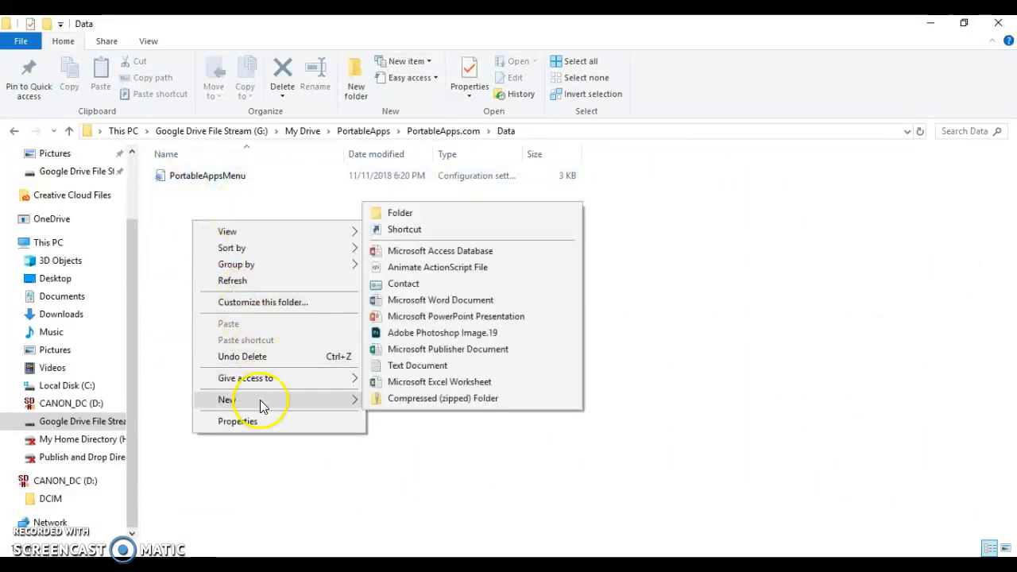
{"action": "left_click", "coordinate": [400, 214]}
{"action": "type", "text": "F"}
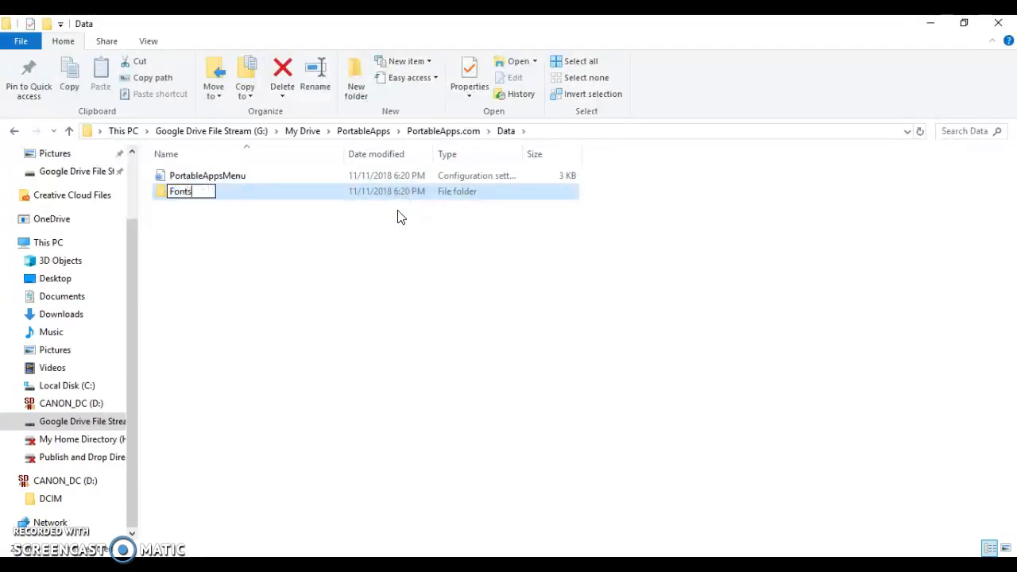
{"action": "type", "text": "onts"}
{"action": "left_click", "coordinate": [354, 251]}
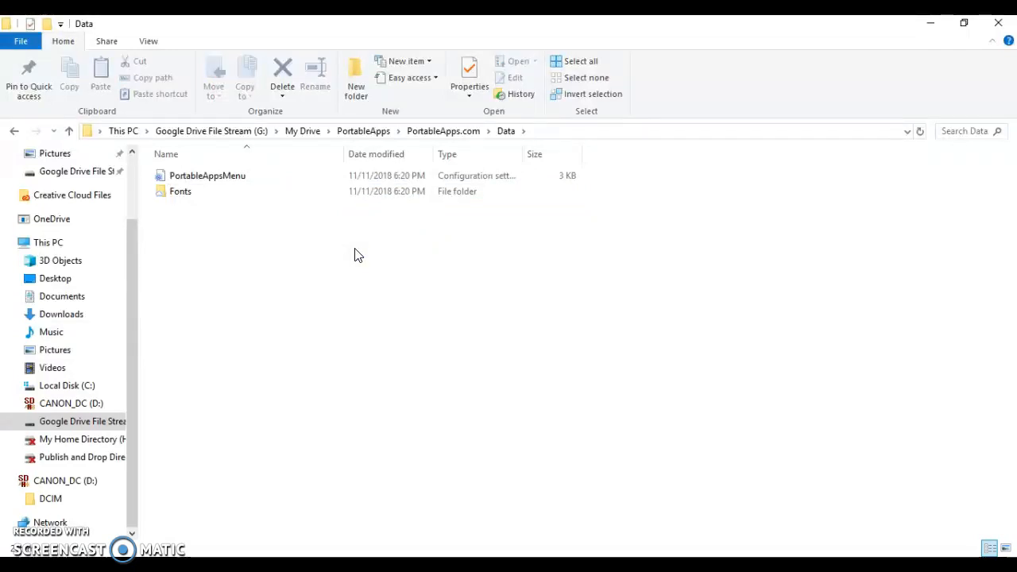
{"action": "left_click", "coordinate": [180, 197]}
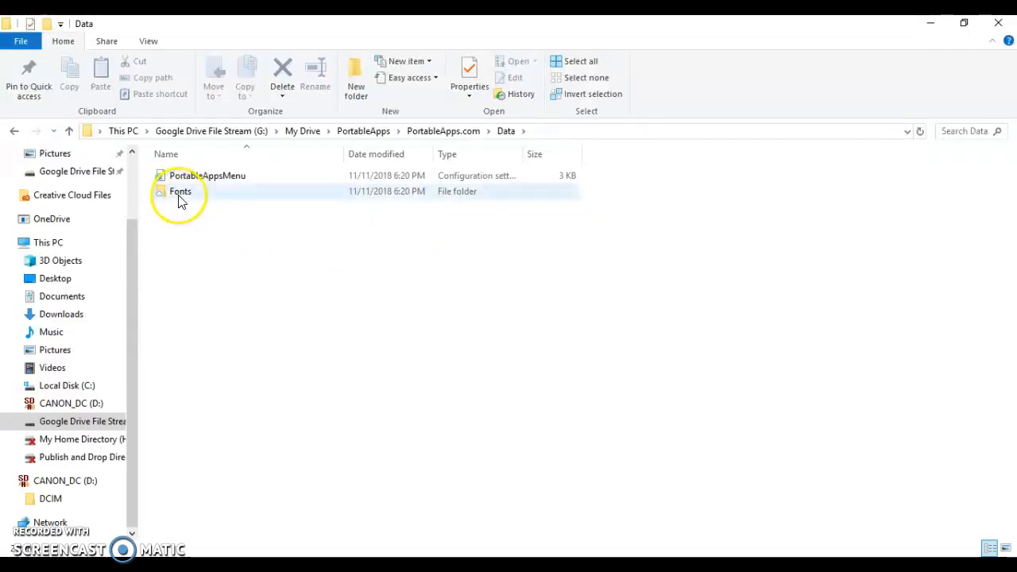